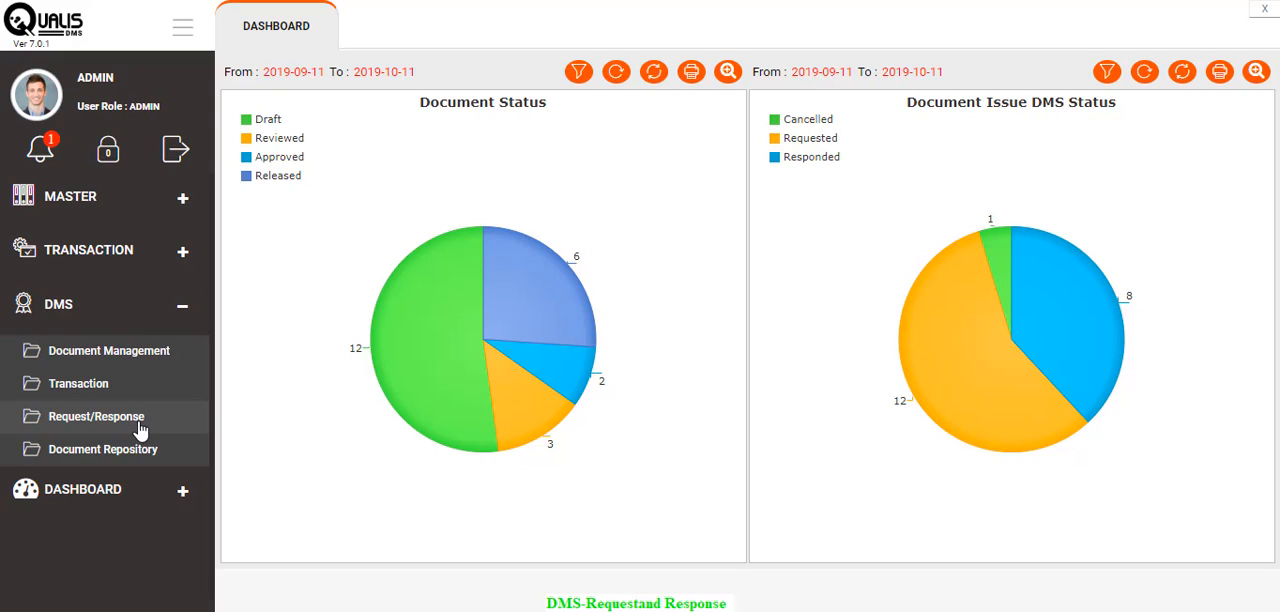
- Open the DMS Document Request screen and set the filter's From date to 2017-01-01
{"action": "left_click", "coordinate": [141, 430]}
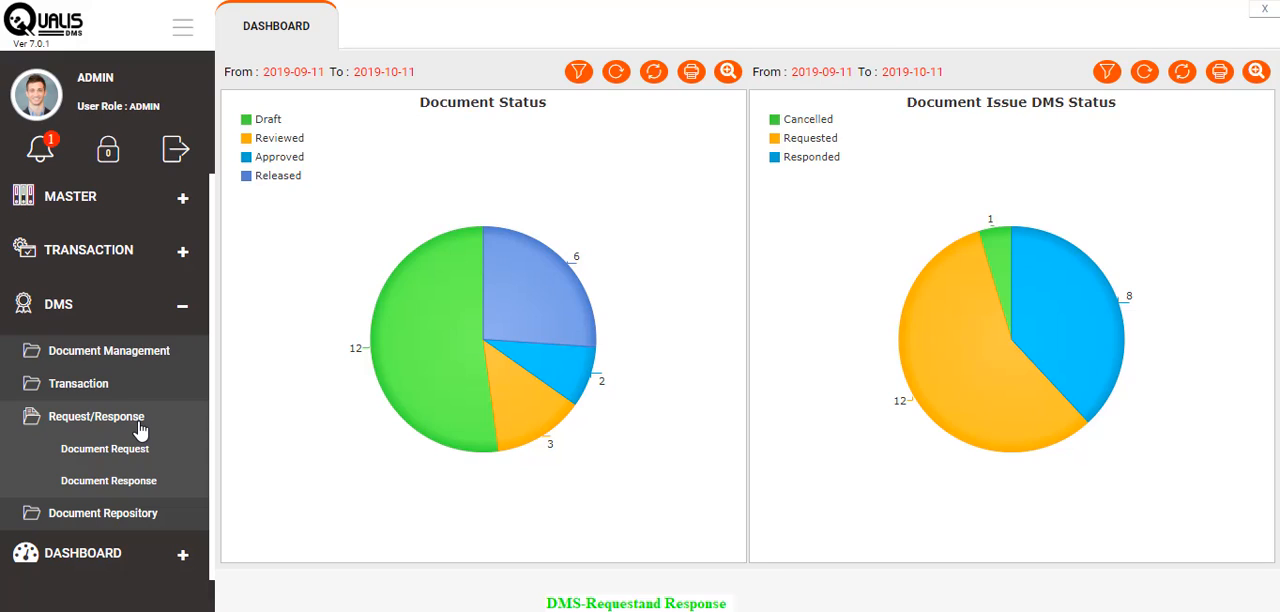
{"action": "left_click", "coordinate": [140, 450]}
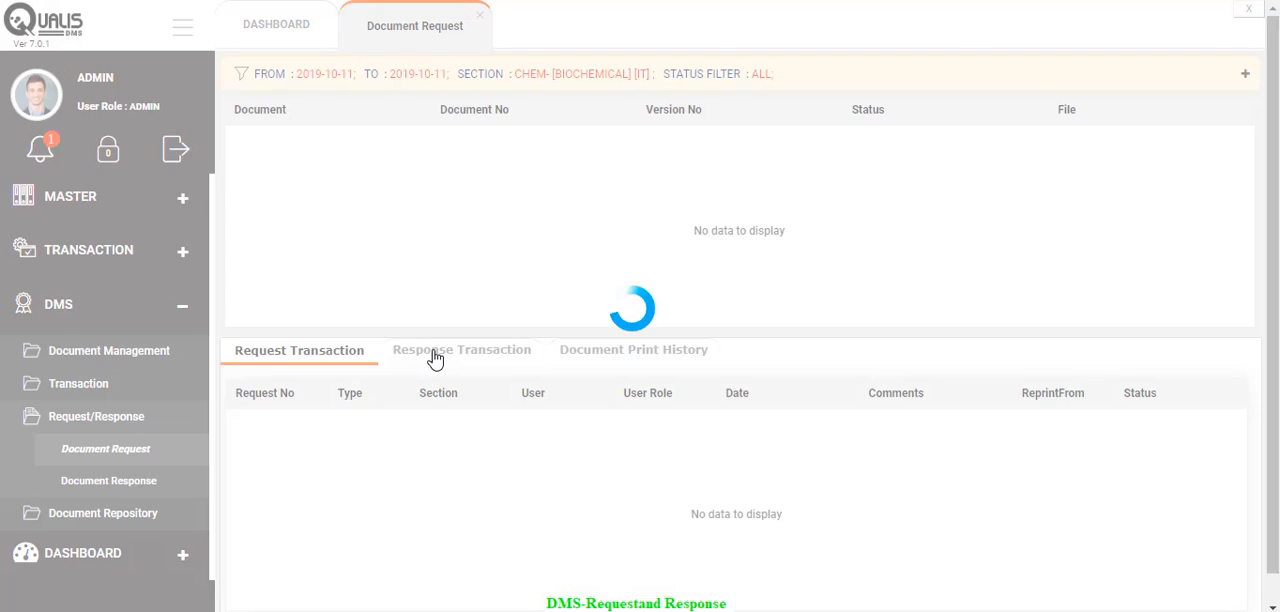
{"action": "left_click", "coordinate": [492, 72]}
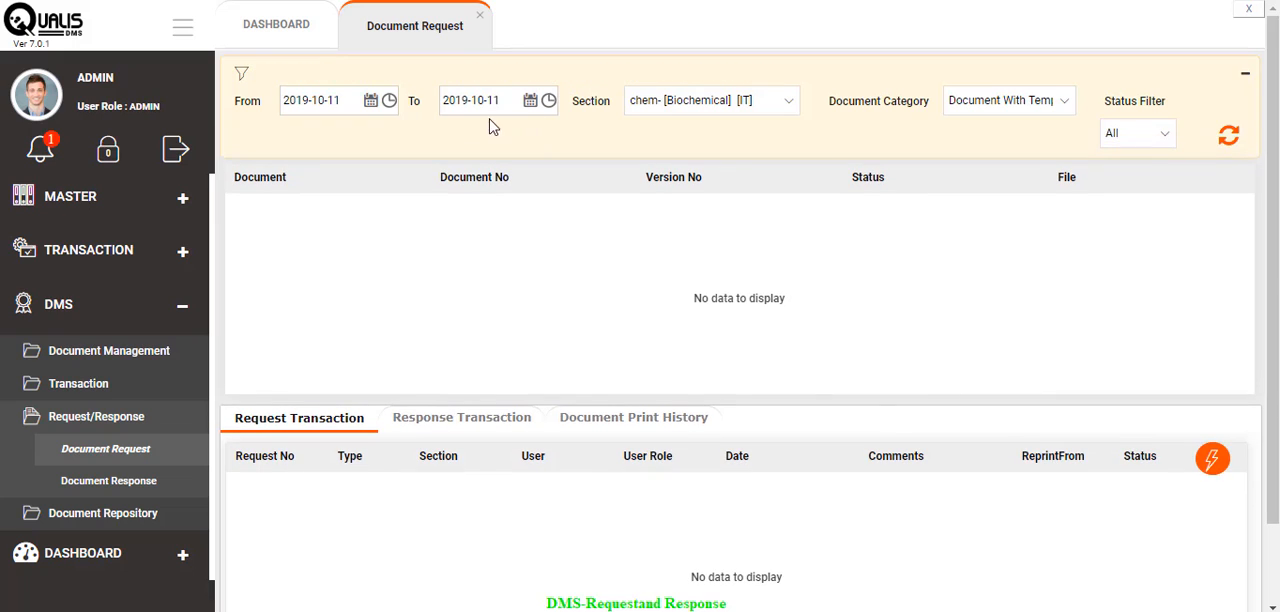
{"action": "left_click", "coordinate": [368, 101]}
{"action": "left_click", "coordinate": [370, 129]}
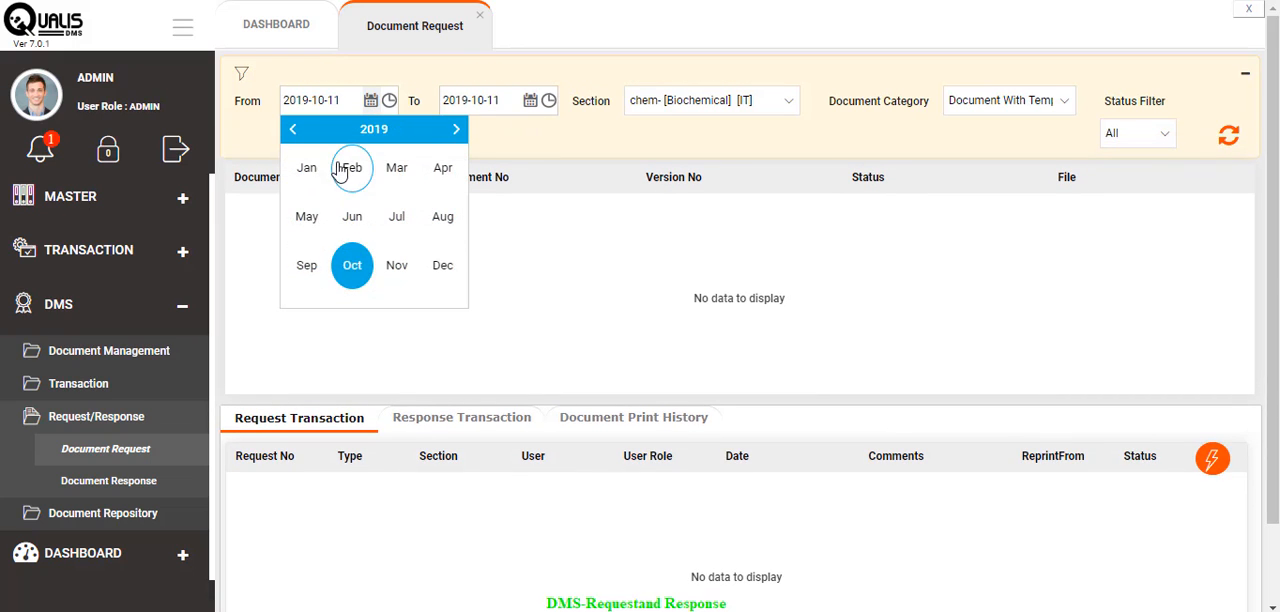
{"action": "left_click", "coordinate": [292, 129]}
{"action": "left_click", "coordinate": [292, 129]}
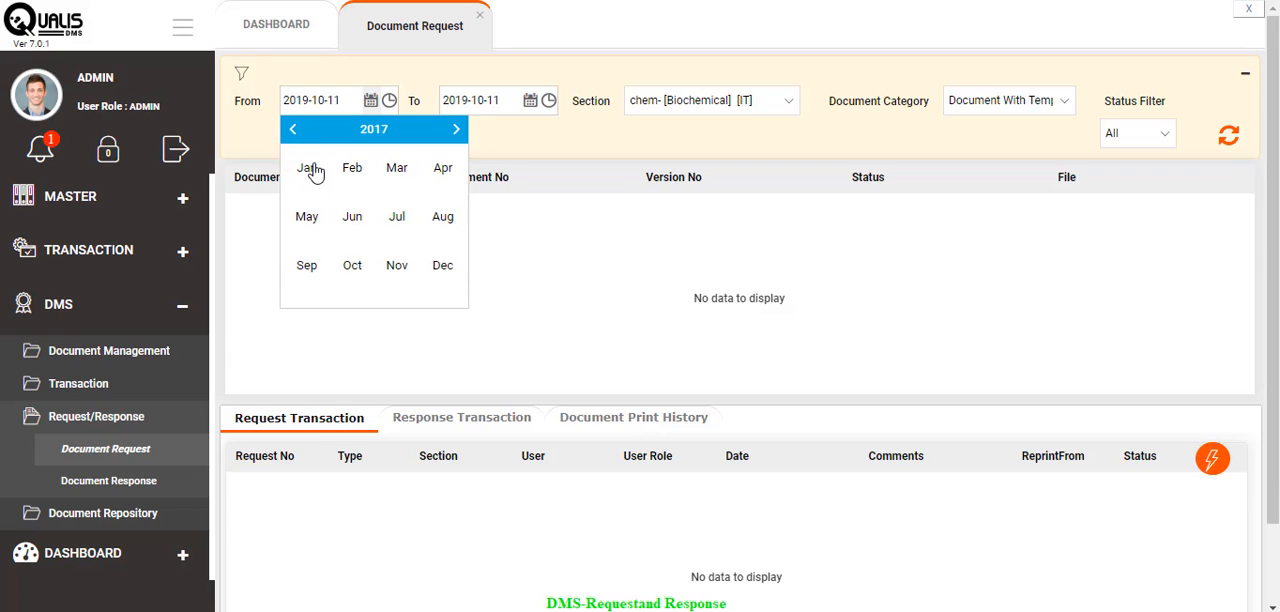
{"action": "left_click", "coordinate": [311, 170]}
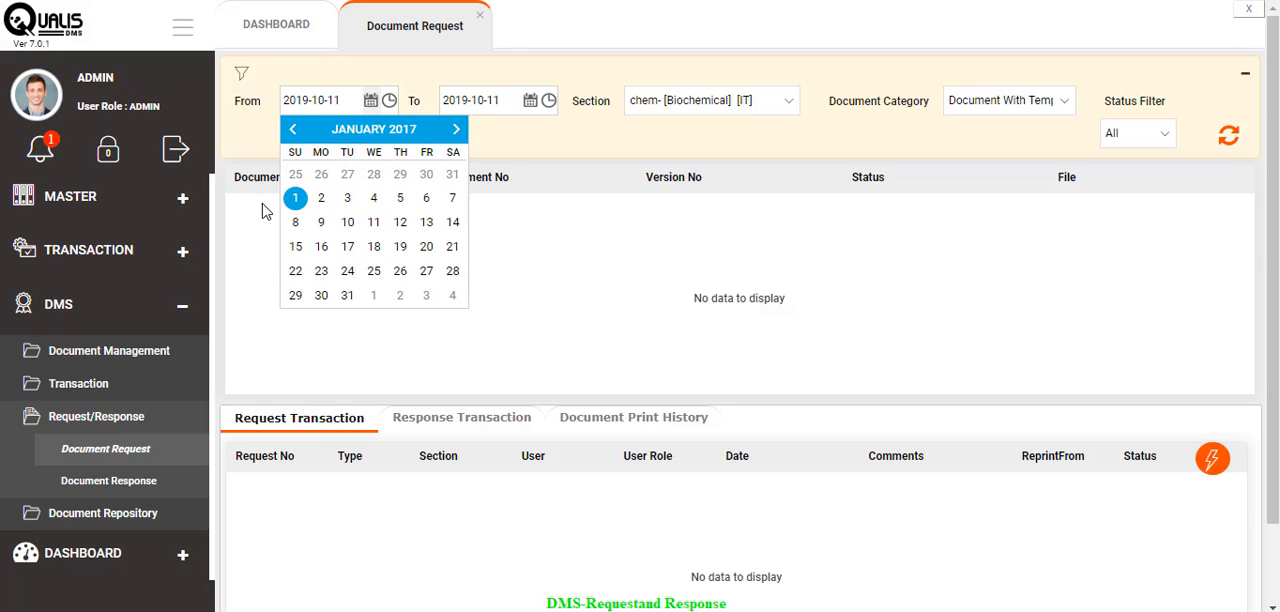
{"action": "left_click", "coordinate": [296, 197]}
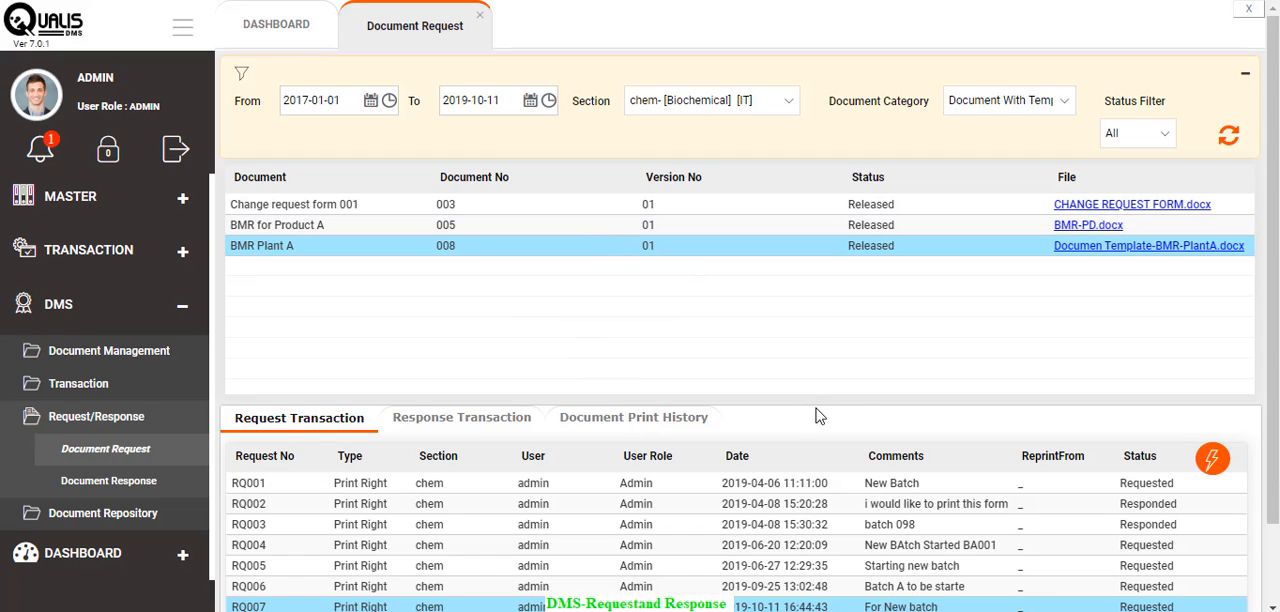
- Submit a Print Right request for BMR Plant A with the comment "New Batch to be started. BAT001"
{"action": "left_click", "coordinate": [1212, 462]}
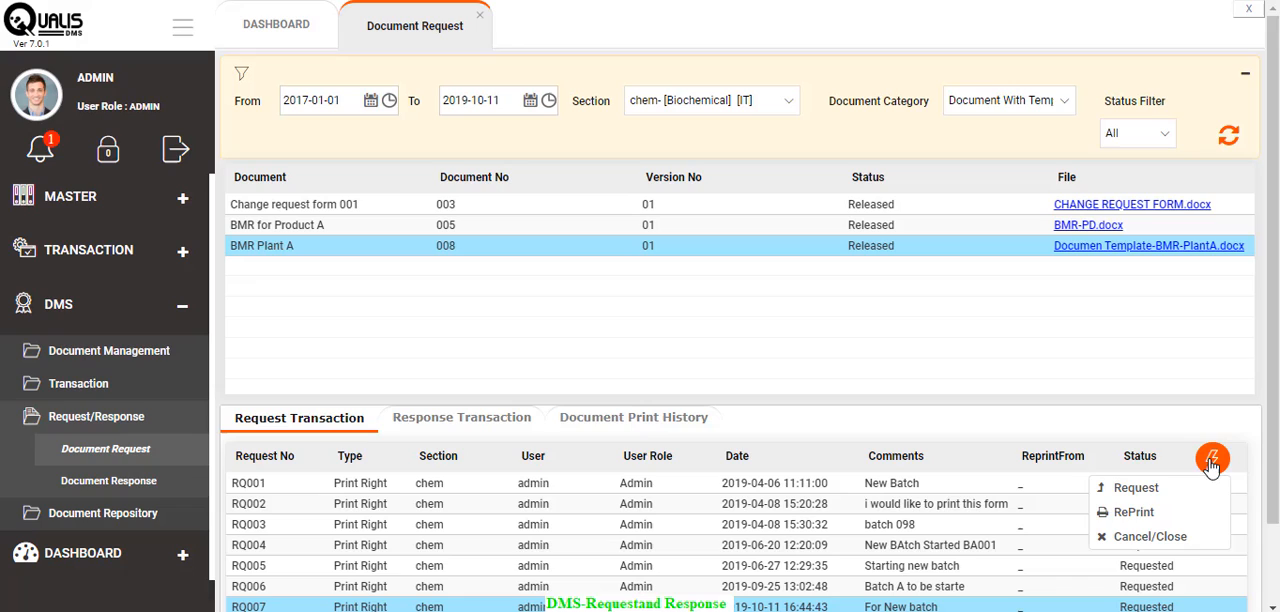
{"action": "left_click", "coordinate": [1134, 494]}
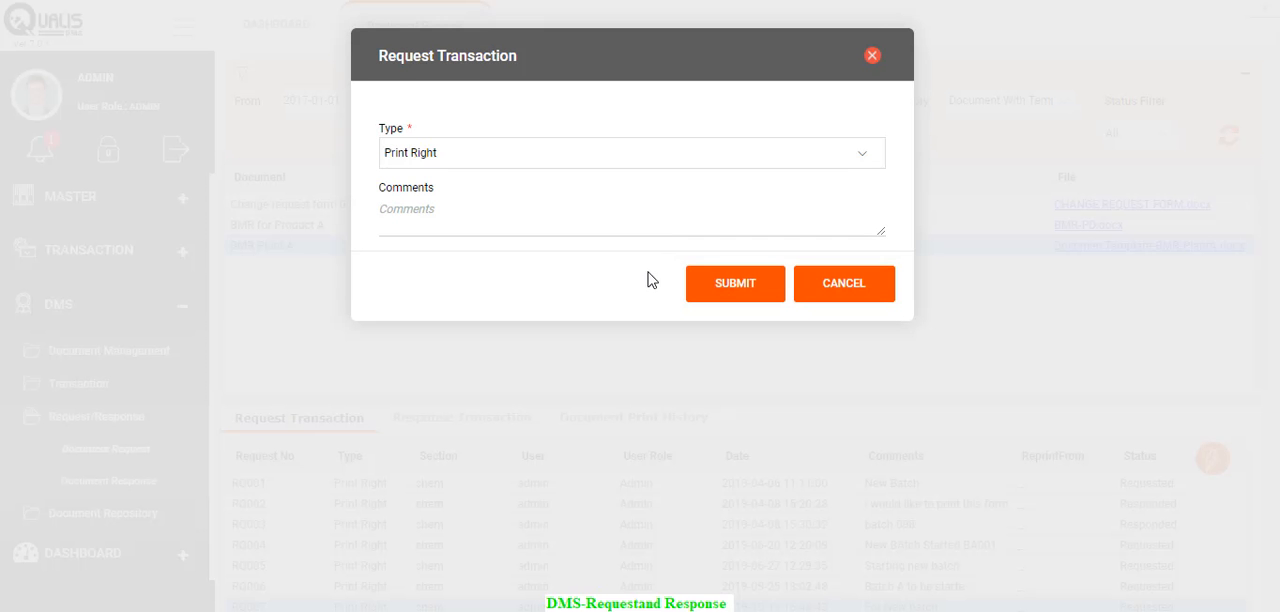
{"action": "left_click", "coordinate": [469, 158]}
{"action": "key", "text": "Tab"}
{"action": "type", "text": "New Batch to be started"}
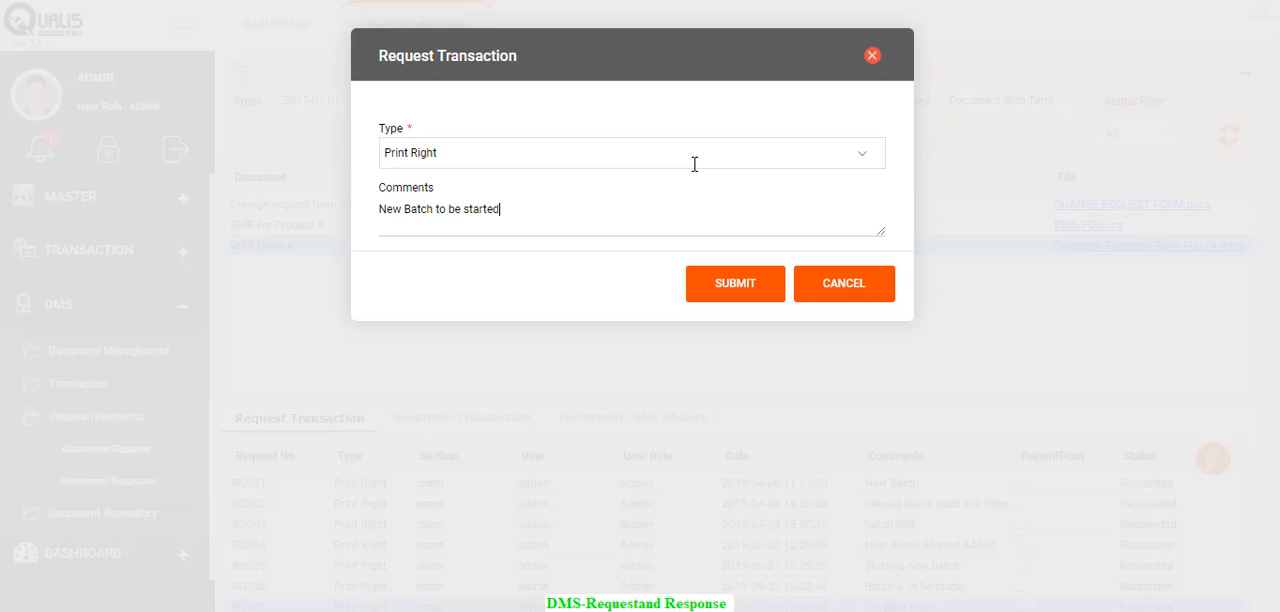
{"action": "type", "text": ". BAT001"}
{"action": "left_click", "coordinate": [771, 296]}
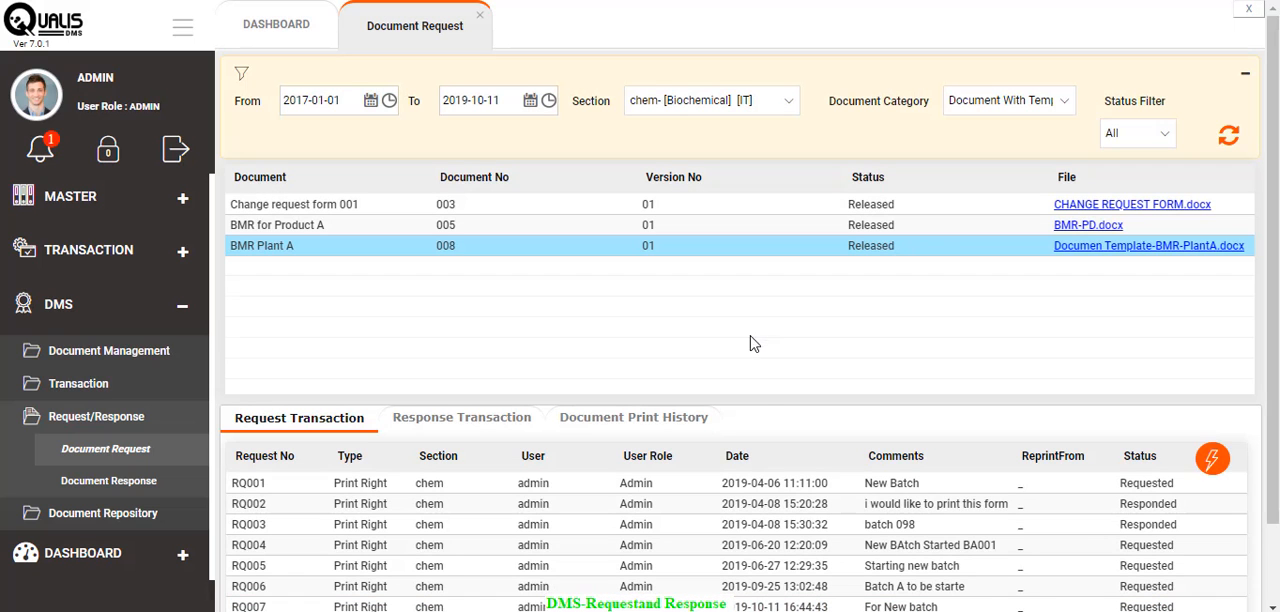
{"action": "scroll", "coordinate": [925, 533], "scroll_direction": "down", "scroll_amount": 1}
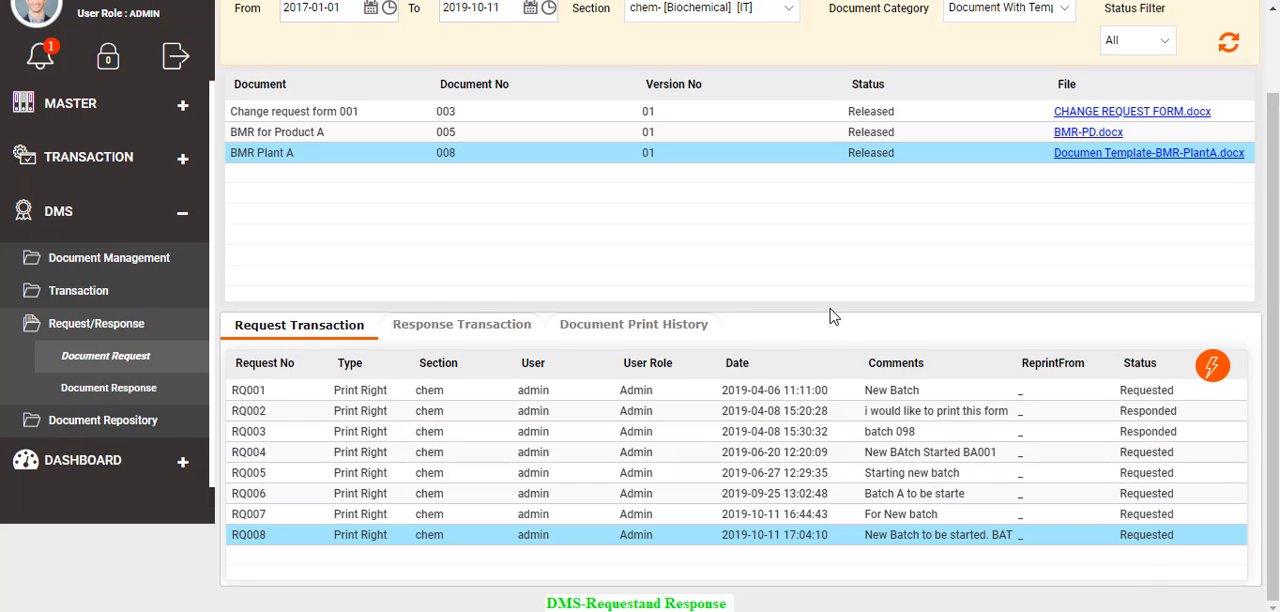
{"action": "scroll", "coordinate": [740, 314], "scroll_direction": "up", "scroll_amount": 1}
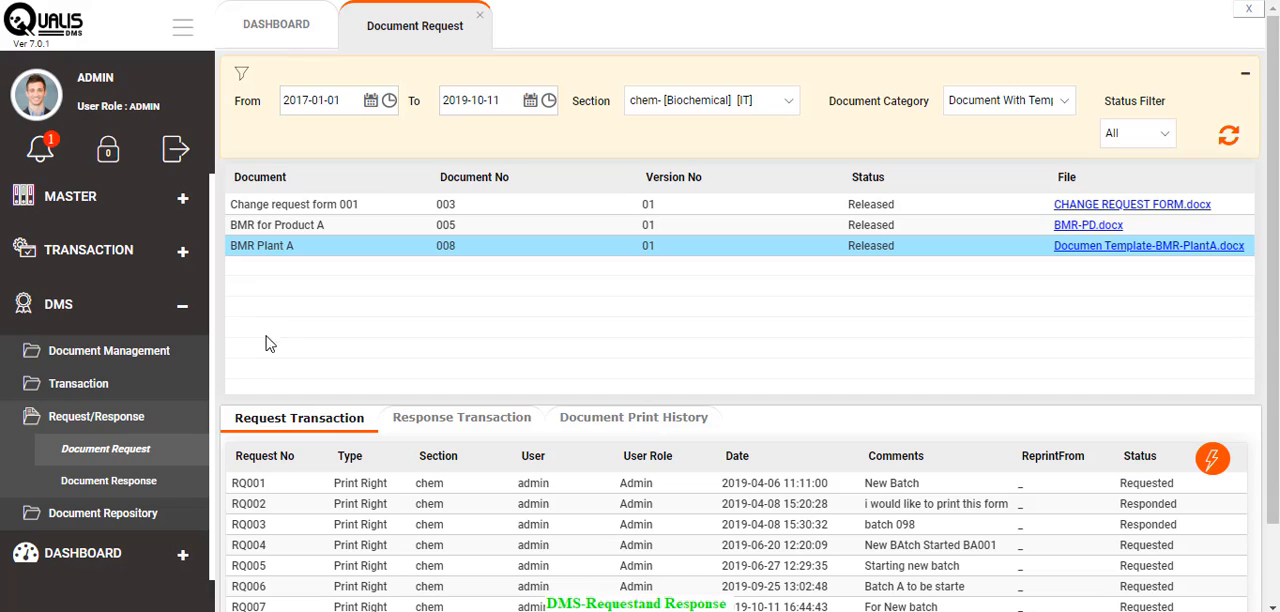
- Open the Document Response screen and filter it by section chem and document category Document With Template
{"action": "left_click", "coordinate": [155, 484]}
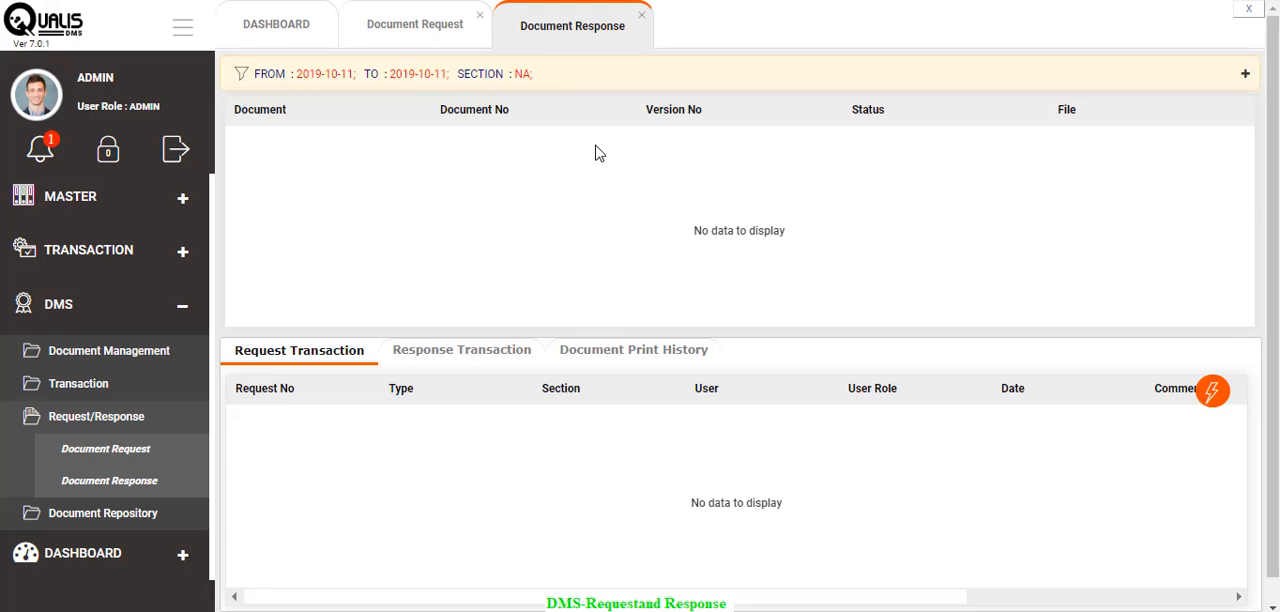
{"action": "left_click", "coordinate": [484, 78]}
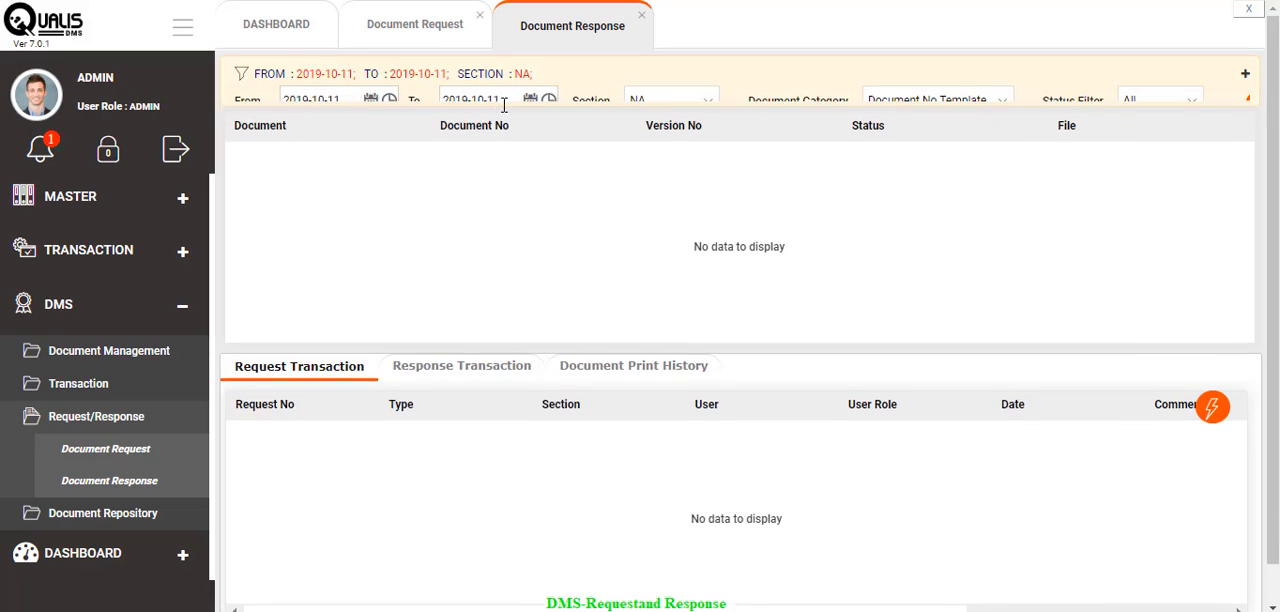
{"action": "left_click", "coordinate": [690, 102]}
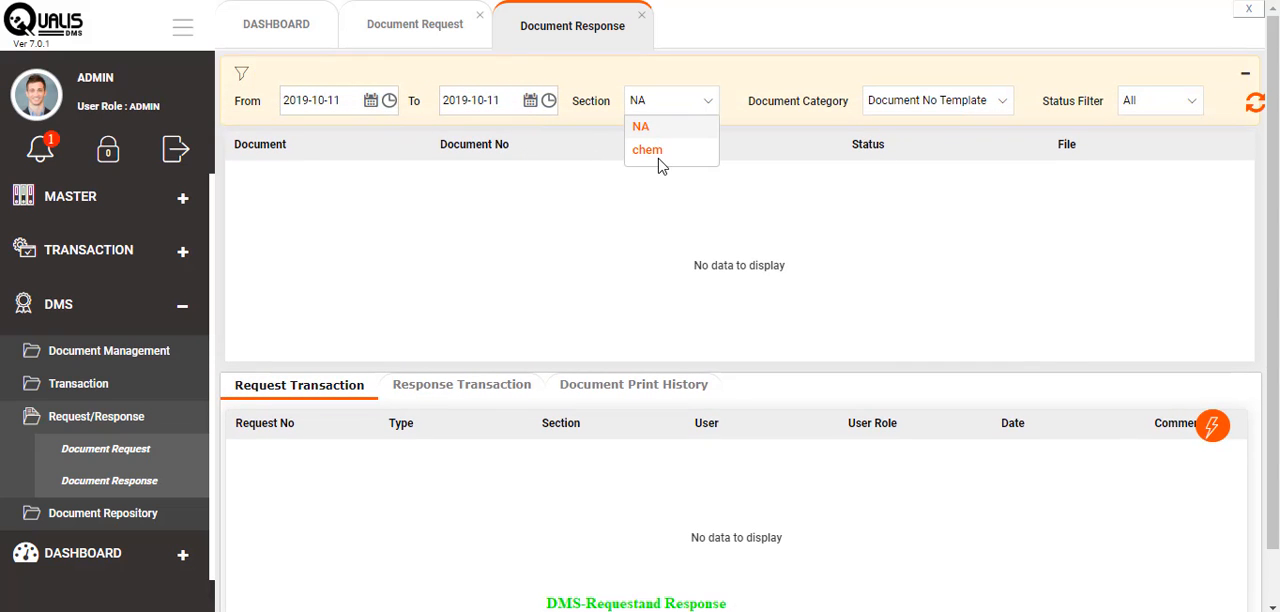
{"action": "left_click", "coordinate": [658, 162]}
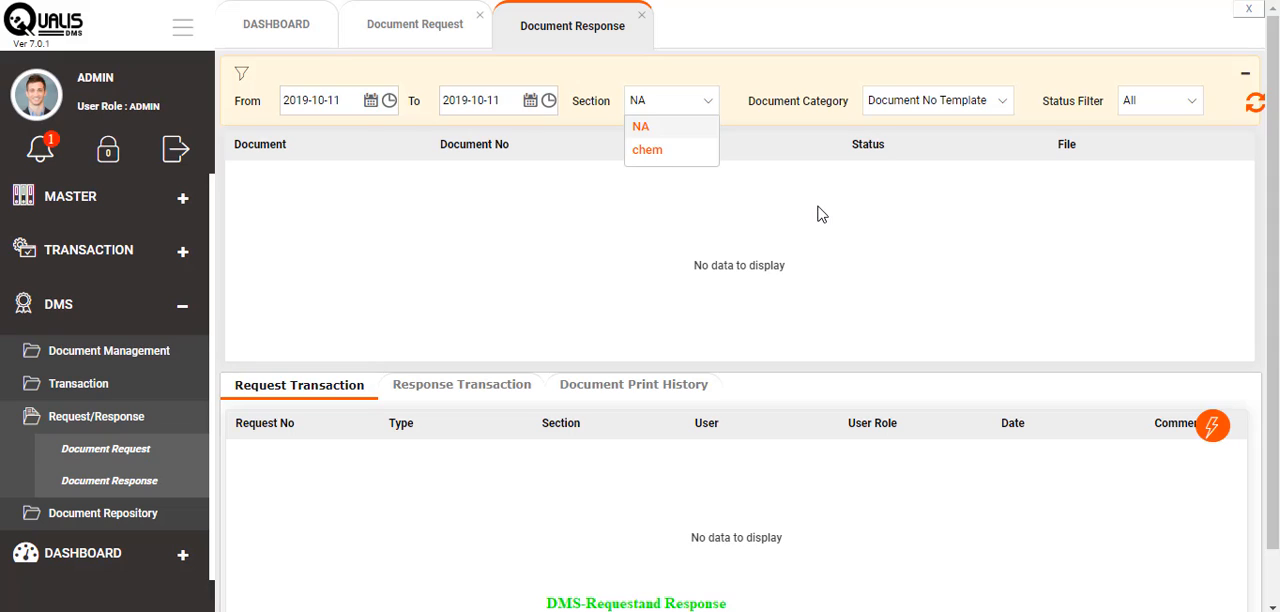
{"action": "left_click", "coordinate": [1004, 107]}
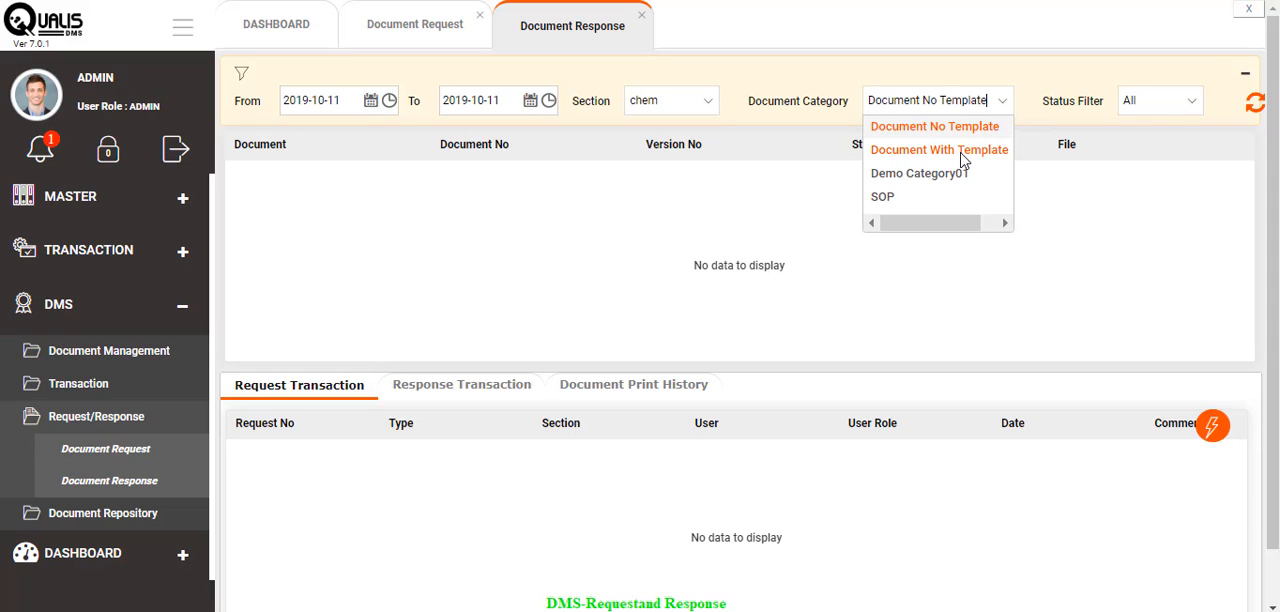
{"action": "left_click", "coordinate": [960, 159]}
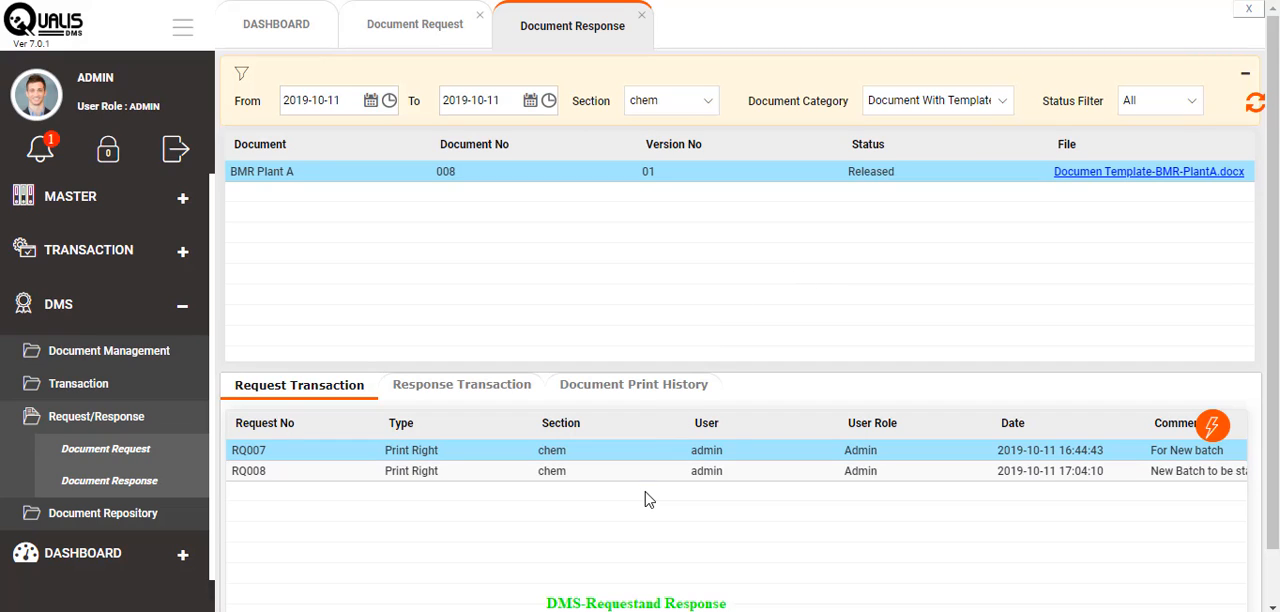
- Start the tag values for request RQ008 with product Paraceatamol, issuance Issue and batch number BAT001
{"action": "left_click", "coordinate": [310, 473]}
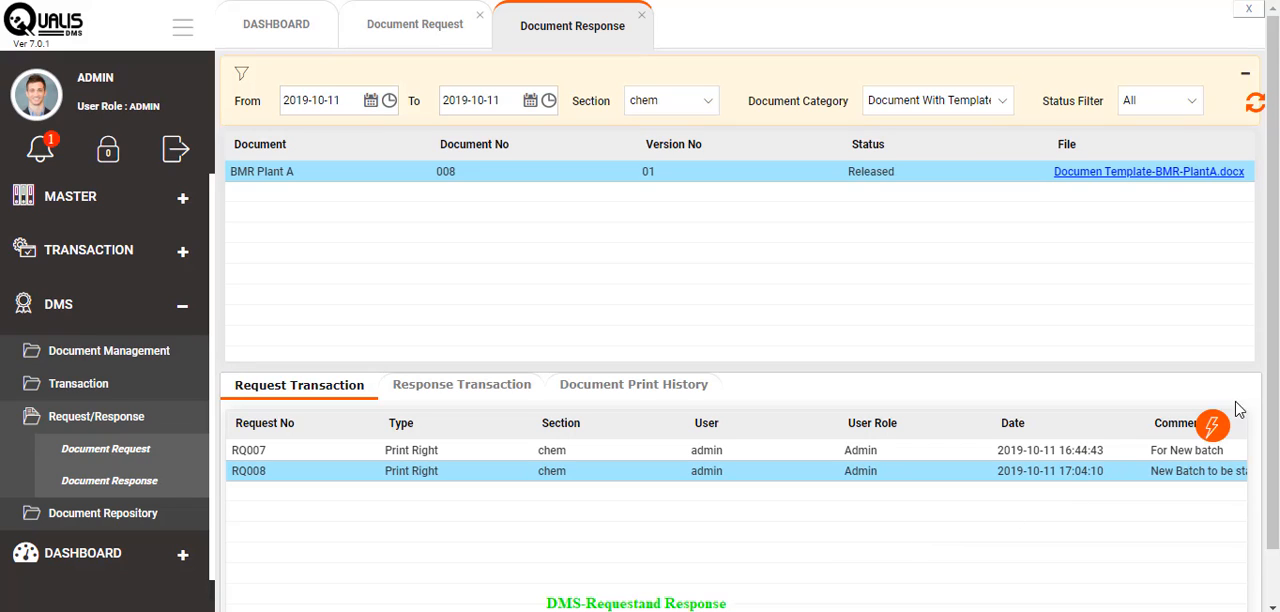
{"action": "left_click", "coordinate": [1209, 429]}
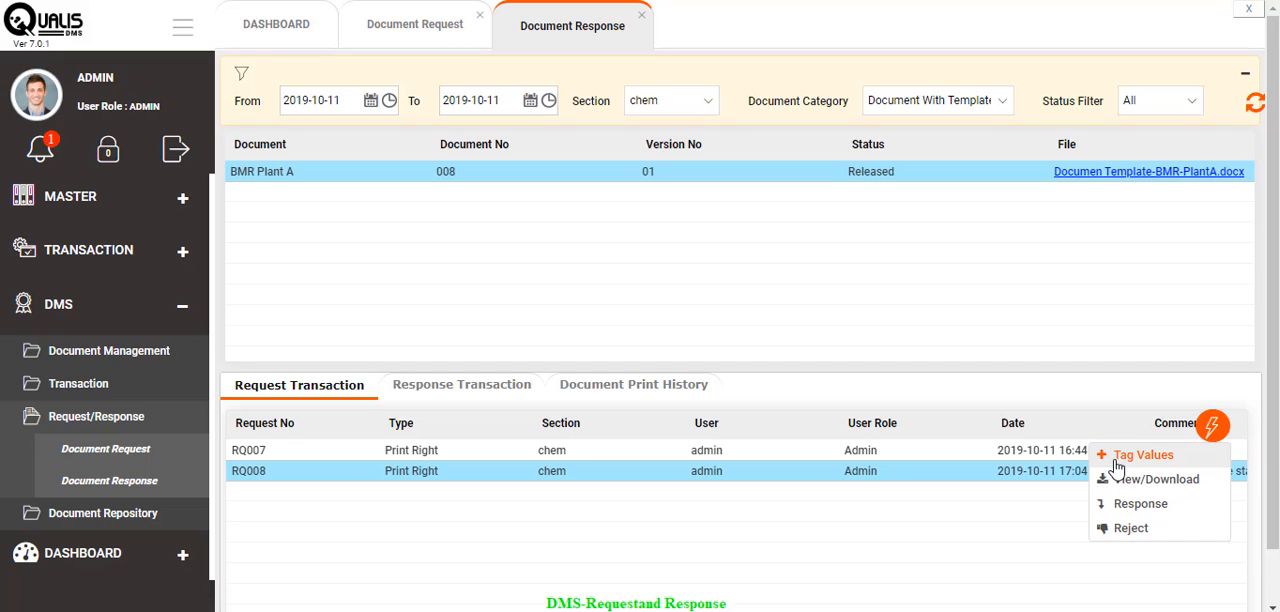
{"action": "left_click", "coordinate": [1127, 462]}
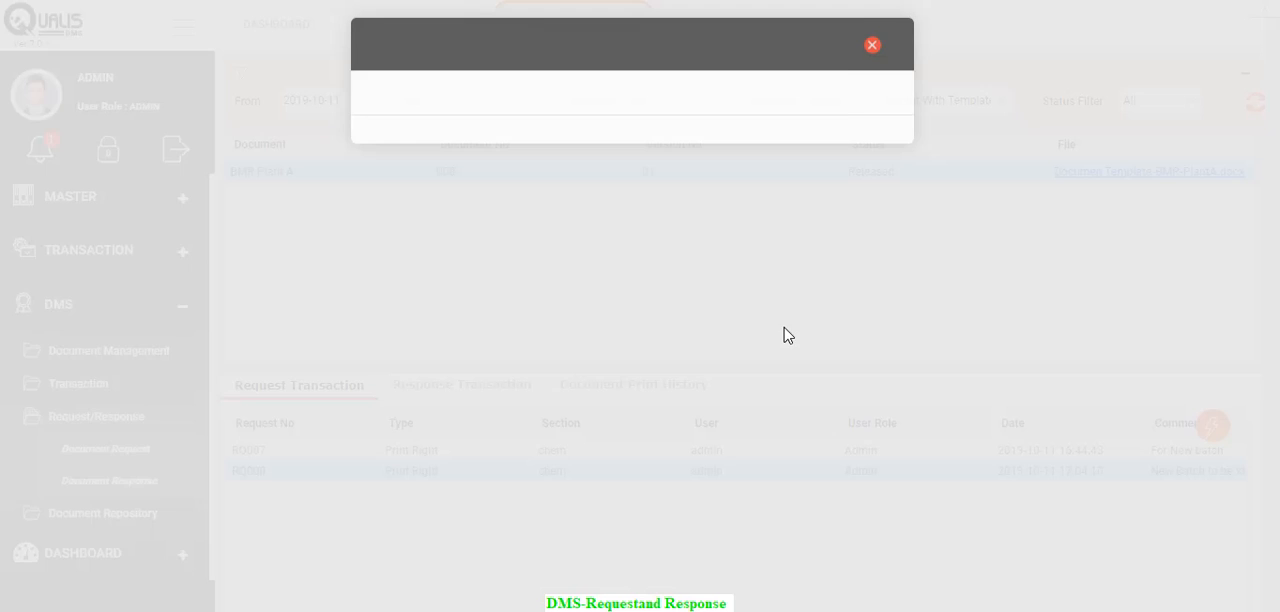
{"action": "left_click", "coordinate": [432, 151]}
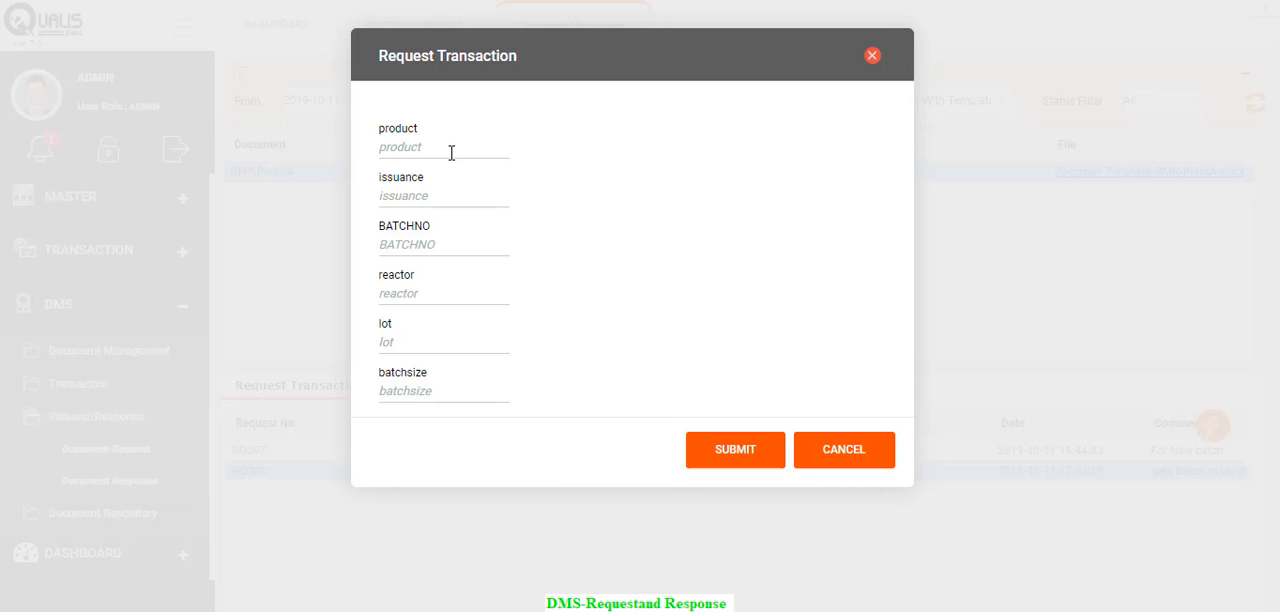
{"action": "type", "text": "Paraceatamol"}
{"action": "key", "text": "Tab"}
{"action": "type", "text": "Issue"}
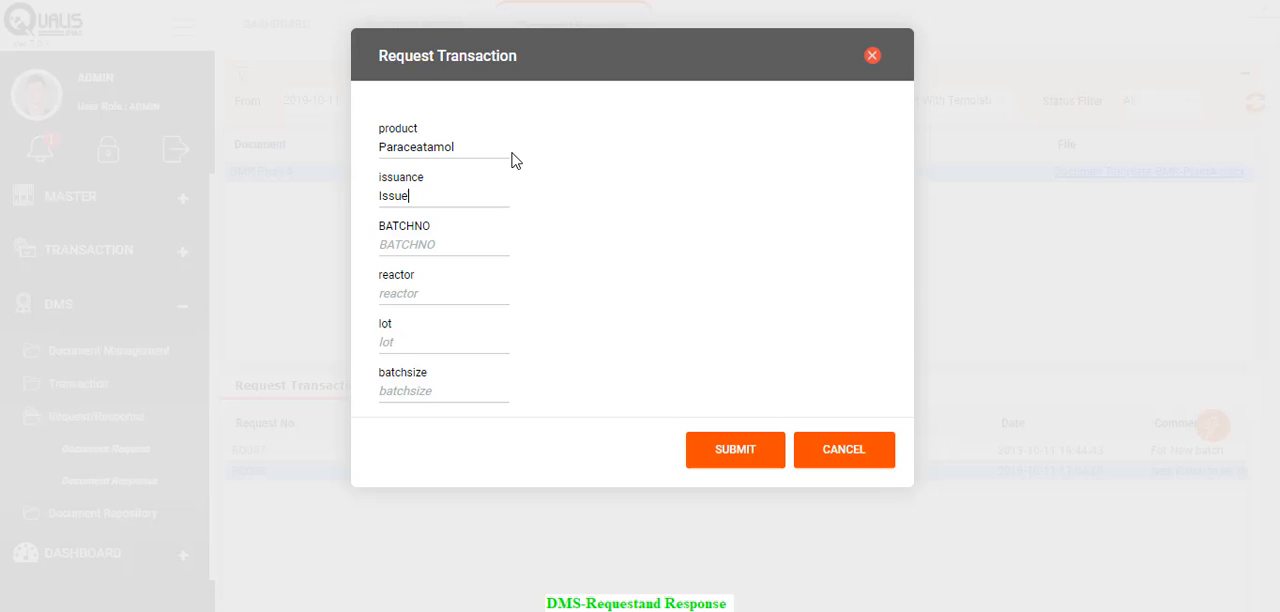
{"action": "key", "text": "Tab"}
{"action": "type", "text": "BAT001"}
- Complete the tag values with reactor PA1, lot Lot1 and batch size 2000 Kg, and submit them
{"action": "key", "text": "Tab"}
{"action": "type", "text": "PA"}
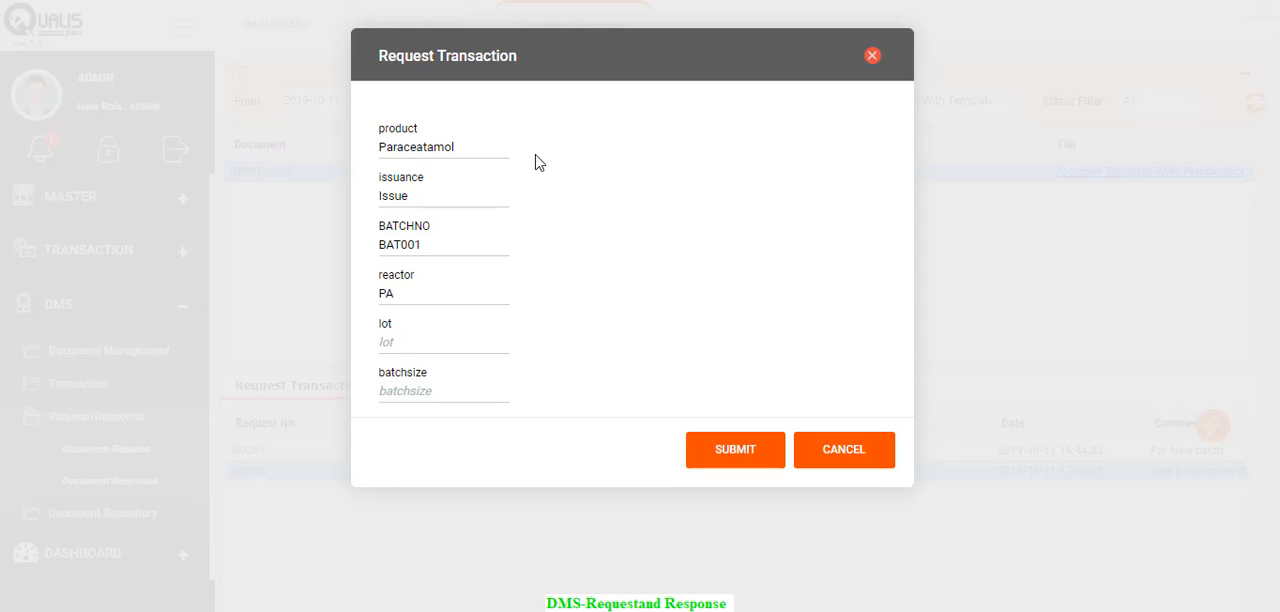
{"action": "type", "text": "1"}
{"action": "key", "text": "Tab"}
{"action": "type", "text": "Lot1"}
{"action": "key", "text": "Tab"}
{"action": "type", "text": "2000 Kg"}
{"action": "left_click", "coordinate": [737, 451]}
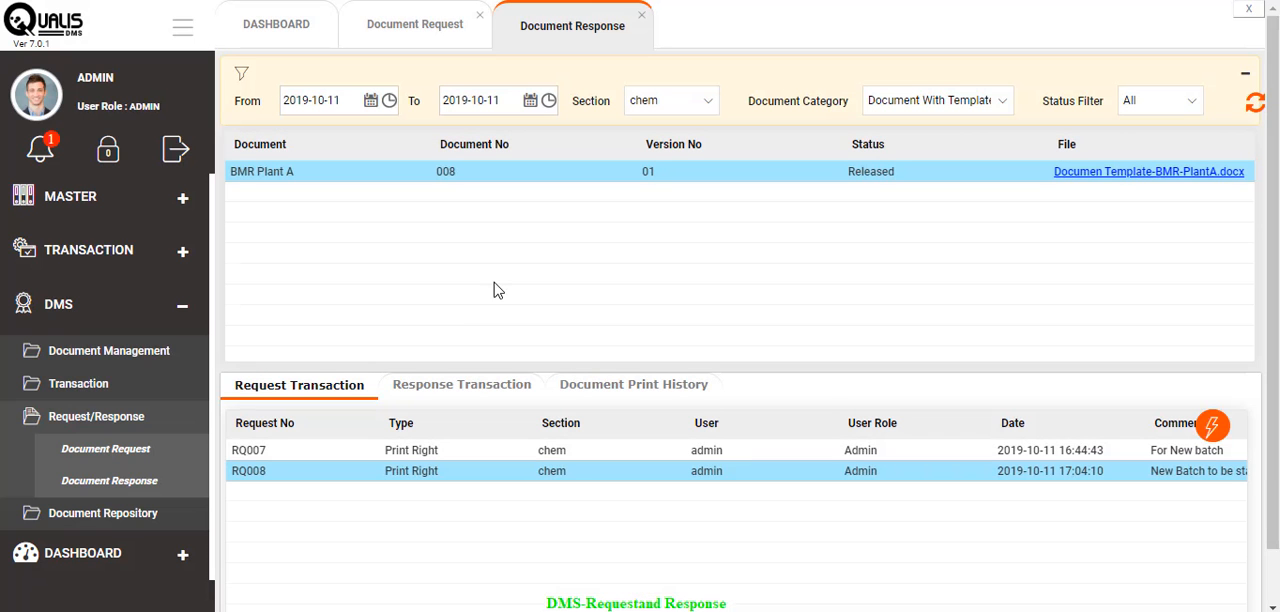
- Download the tagged document for request RQ008, check its filled-in header fields in Word, and close it
{"action": "left_click", "coordinate": [1212, 428]}
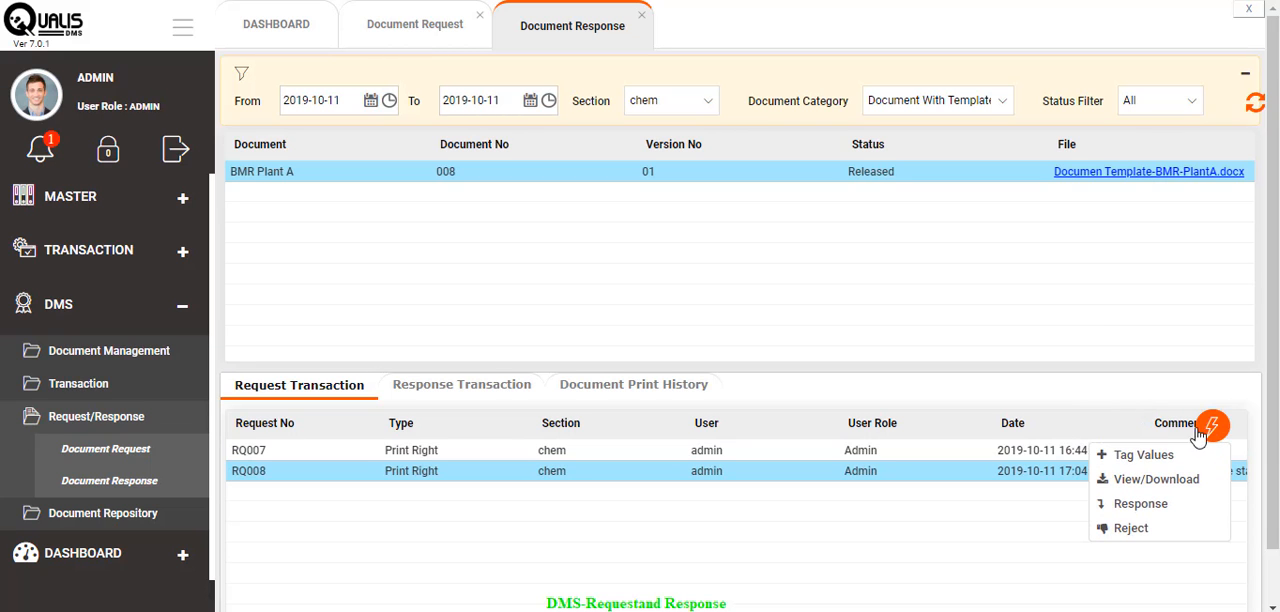
{"action": "left_click", "coordinate": [1147, 481]}
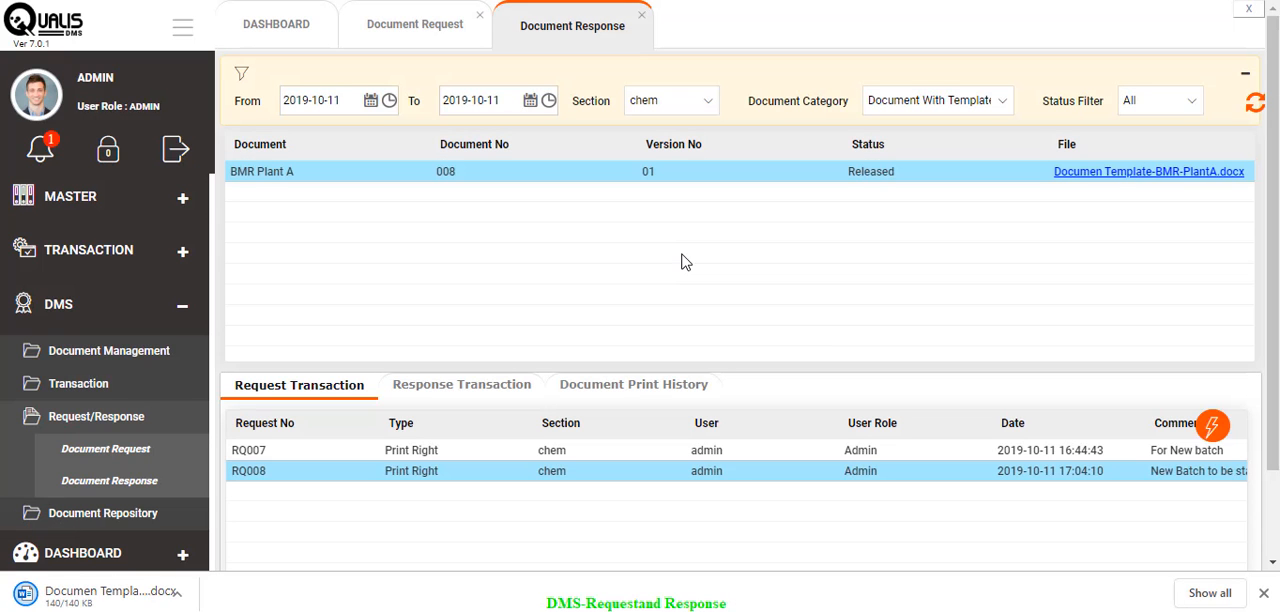
{"action": "left_click", "coordinate": [147, 594]}
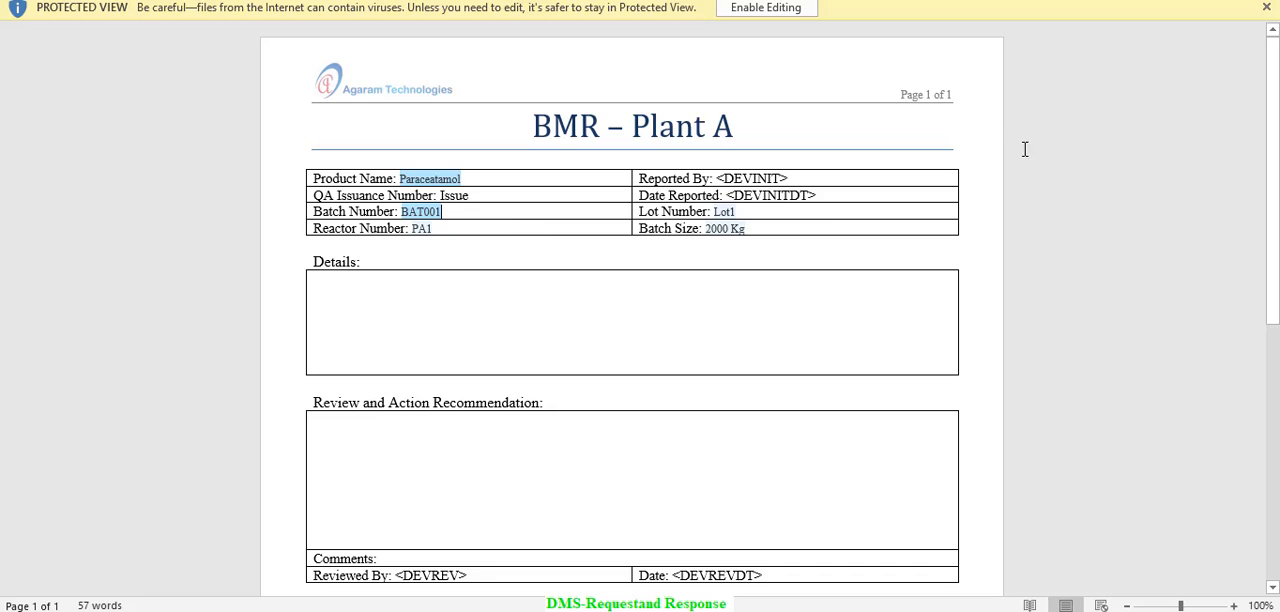
{"action": "left_click", "coordinate": [1258, 0]}
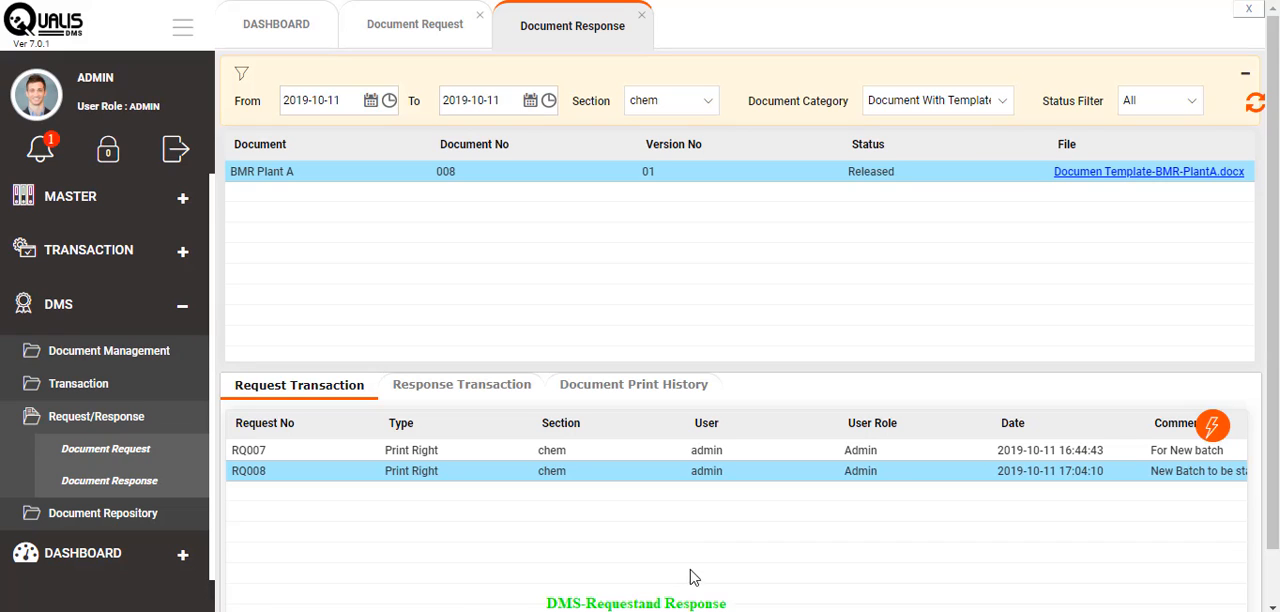
- Submit the response to print request RQ008, keeping its existing comment
{"action": "left_click", "coordinate": [1210, 433]}
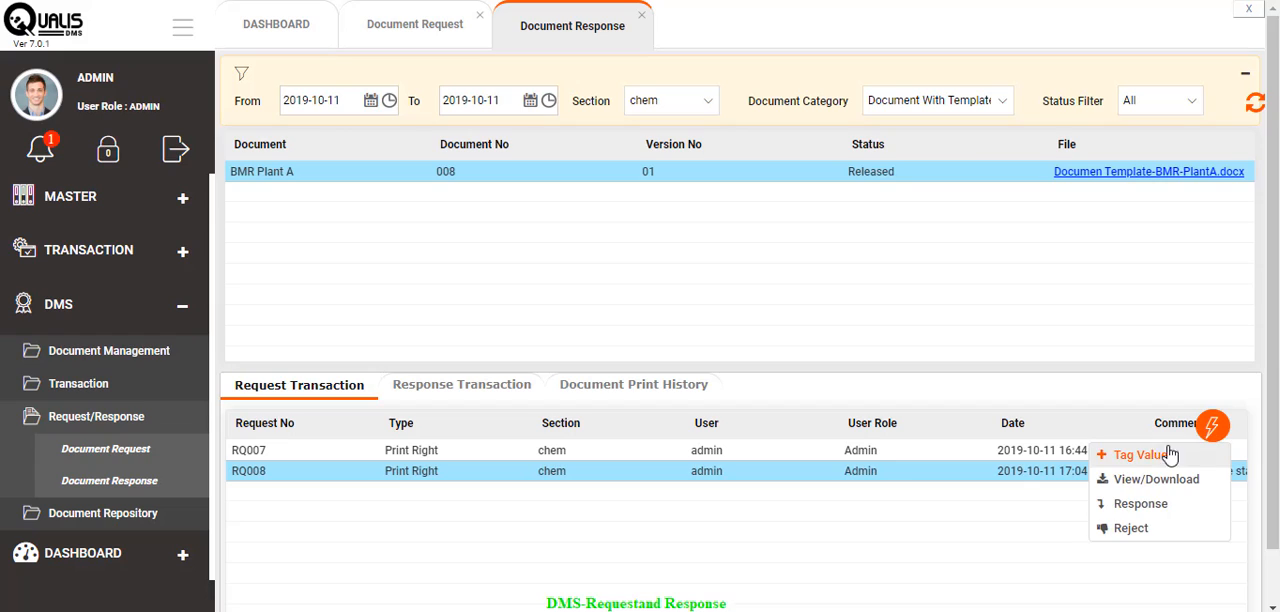
{"action": "left_click", "coordinate": [1143, 508]}
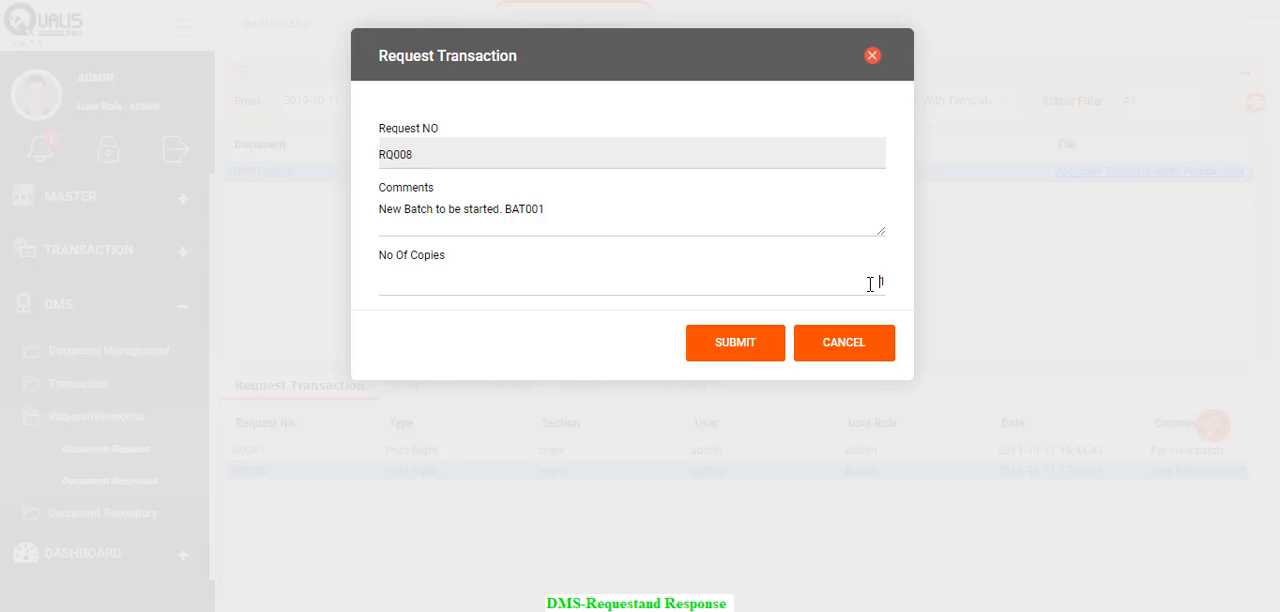
{"action": "double_click", "coordinate": [881, 284]}
{"action": "left_click", "coordinate": [733, 344]}
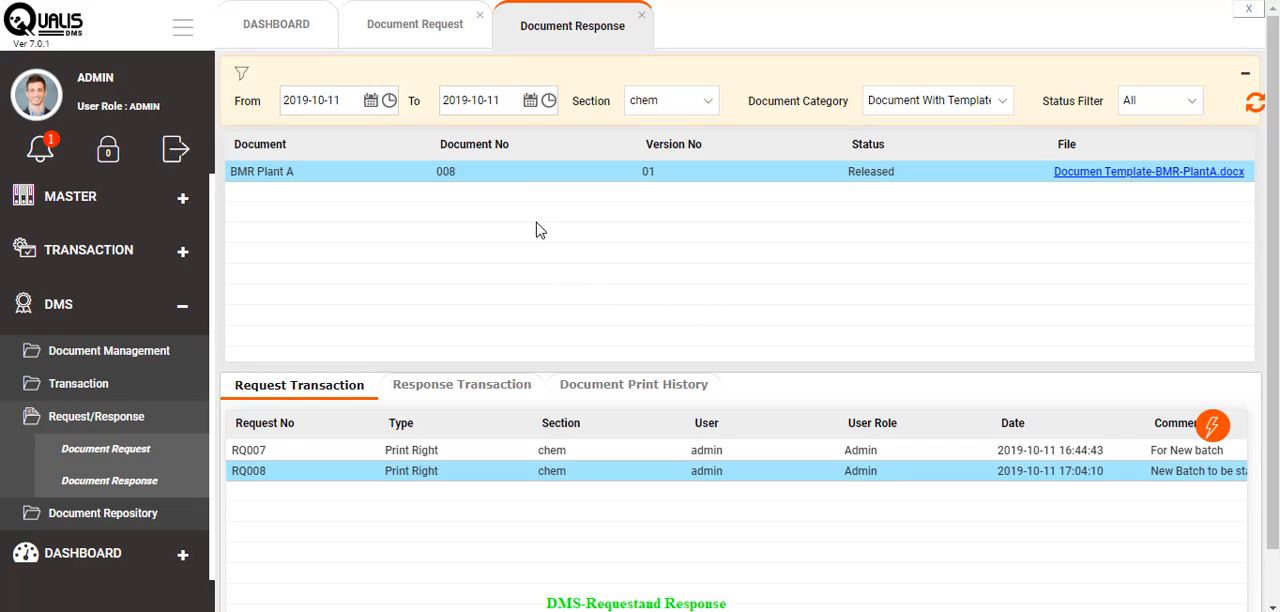
- Return to Document Request and check the request status, response transactions and available response actions for BMR Plant A
{"action": "left_click", "coordinate": [418, 34]}
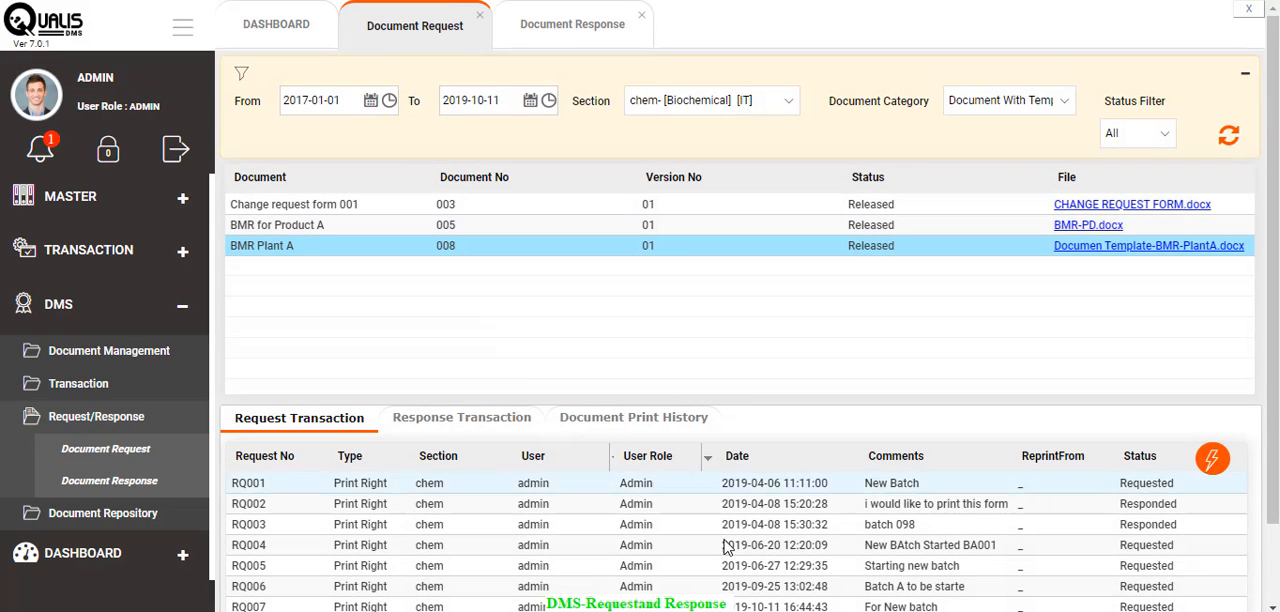
{"action": "scroll", "coordinate": [735, 568], "scroll_direction": "down", "scroll_amount": 1}
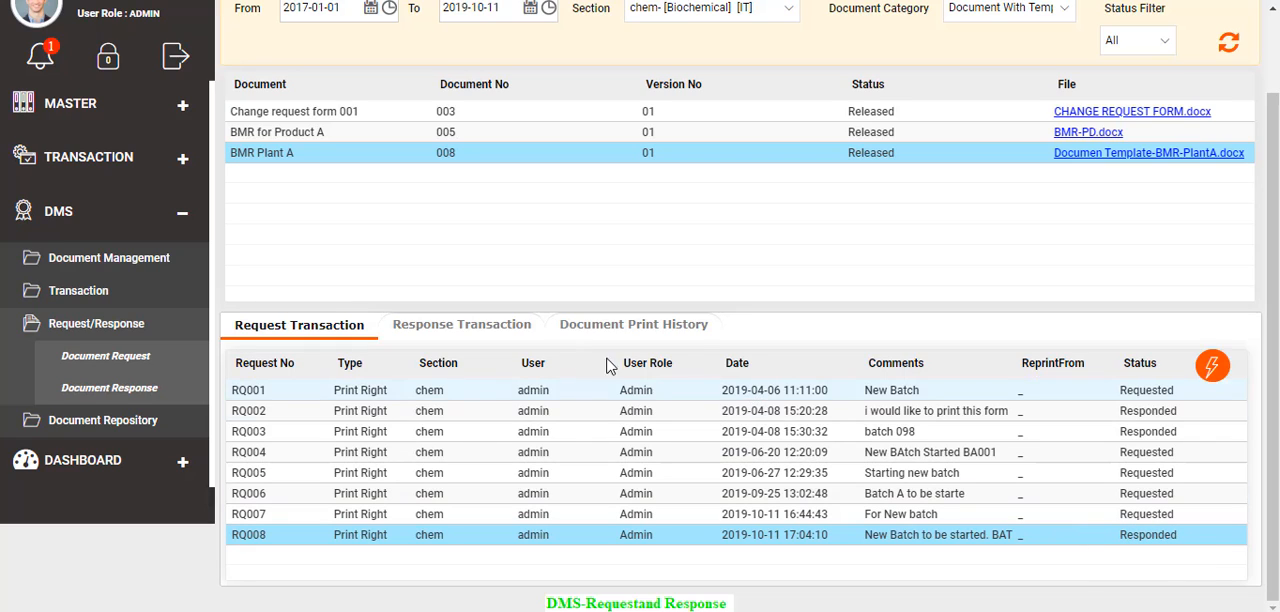
{"action": "left_click", "coordinate": [480, 330]}
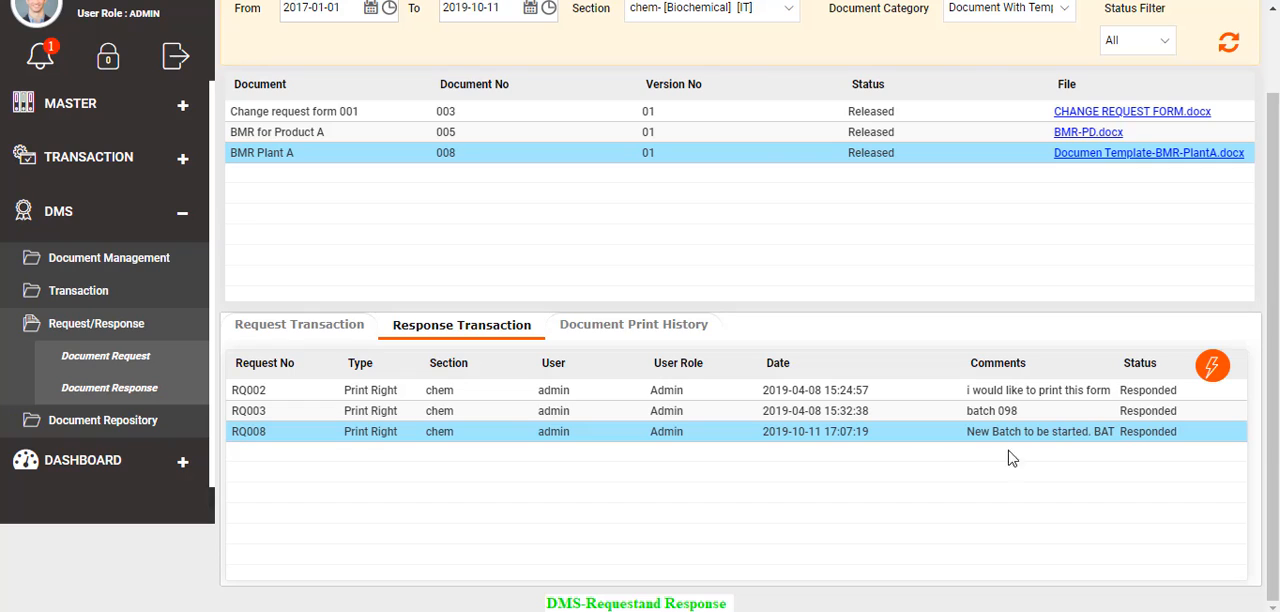
{"action": "left_click", "coordinate": [1207, 380]}
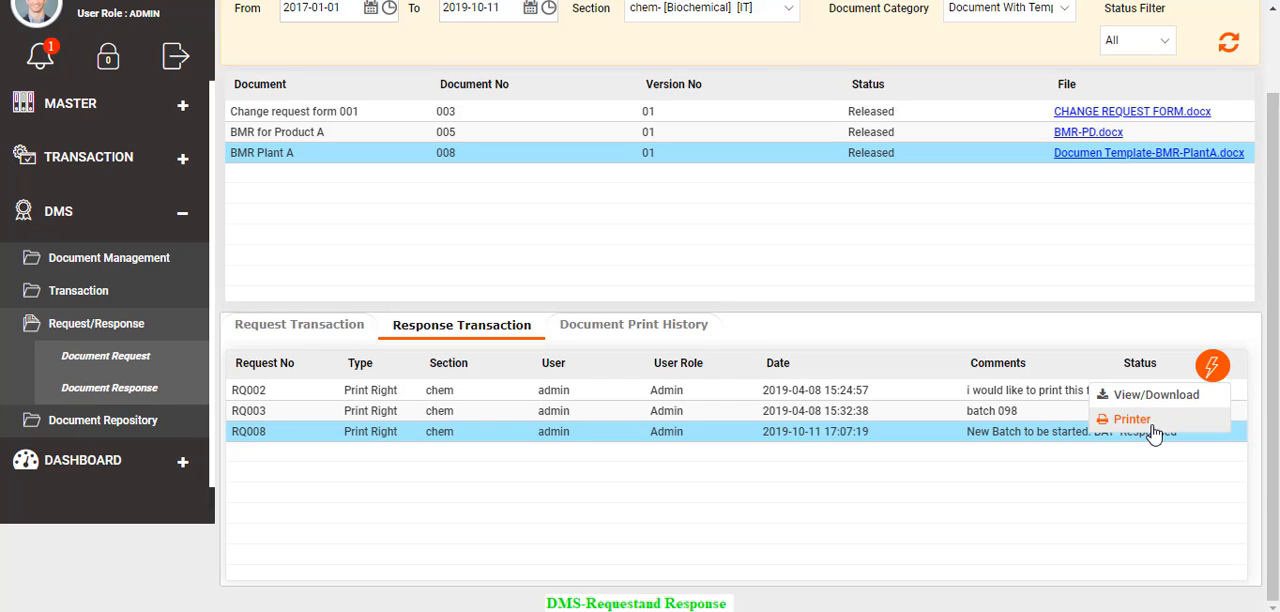
{"action": "left_click", "coordinate": [931, 223]}
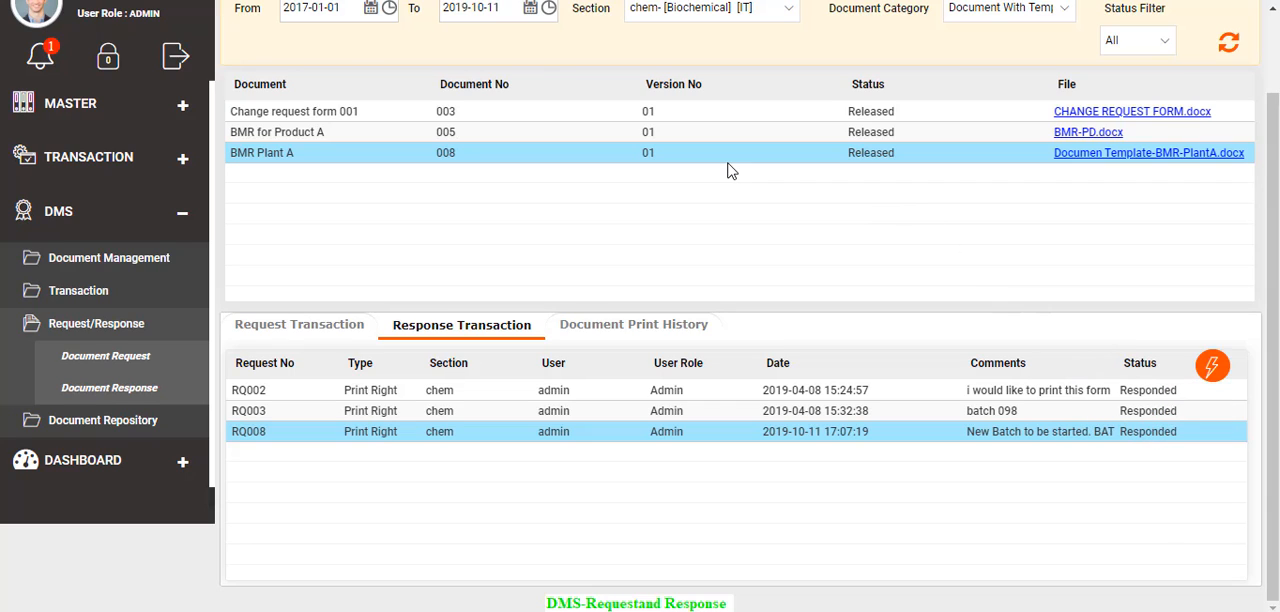